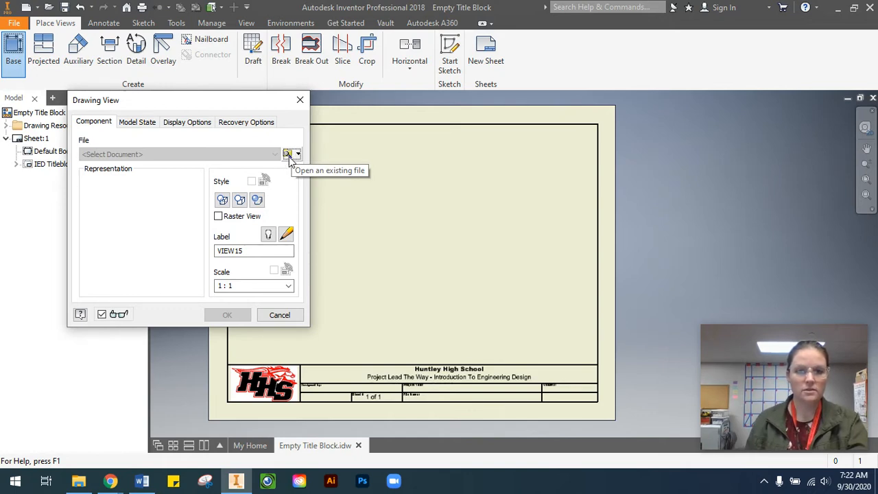
Step: Load Yellow Part from the Inventor Practice folder as the model for the new base view
{"action": "left_click", "coordinate": [289, 157]}
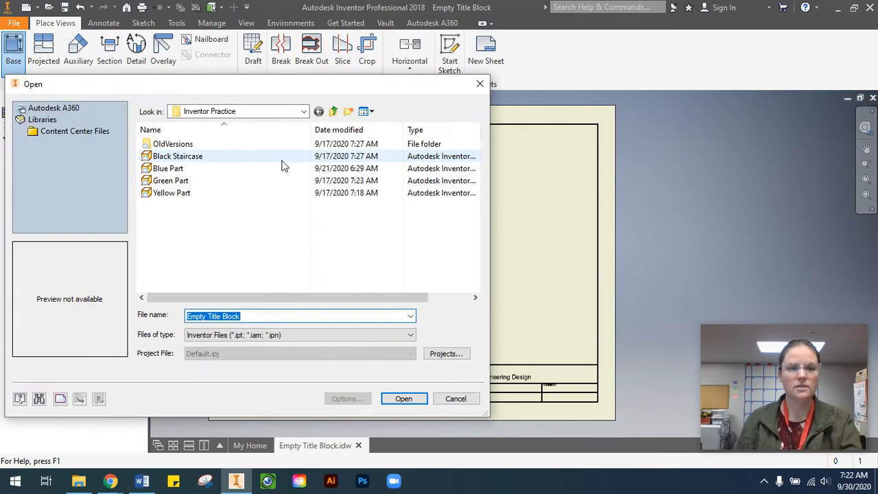
{"action": "left_click", "coordinate": [190, 196]}
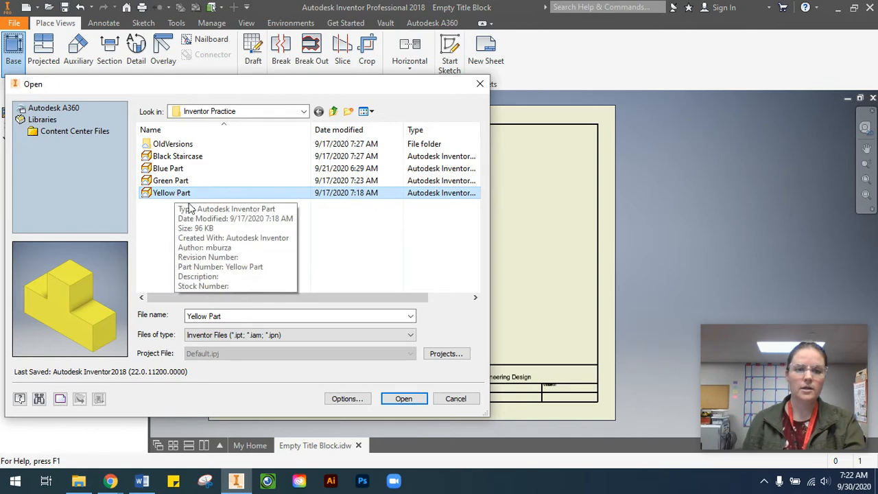
{"action": "left_click", "coordinate": [404, 398]}
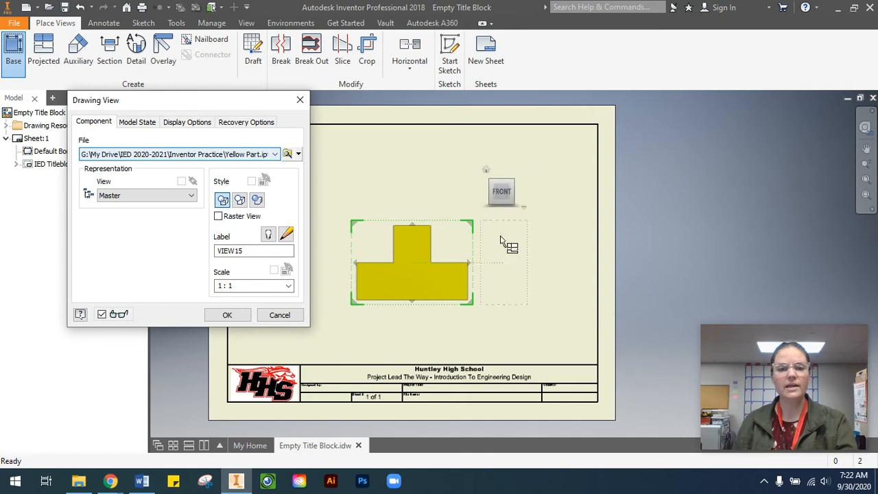
Step: Set the base view's scale to 1 : 1 and place the front view in the sheet's lower-left corner, above the title block
{"action": "mouse_move", "coordinate": [223, 102]}
{"action": "left_mouse_down"}
{"action": "mouse_move", "coordinate": [731, 38]}
{"action": "mouse_move", "coordinate": [778, 45]}
{"action": "mouse_move", "coordinate": [769, 90]}
{"action": "left_mouse_up"}
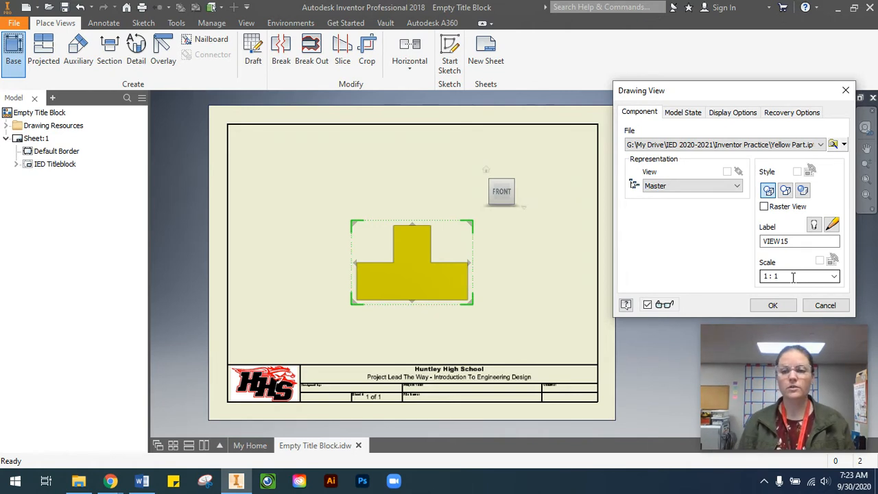
{"action": "left_click", "coordinate": [832, 277]}
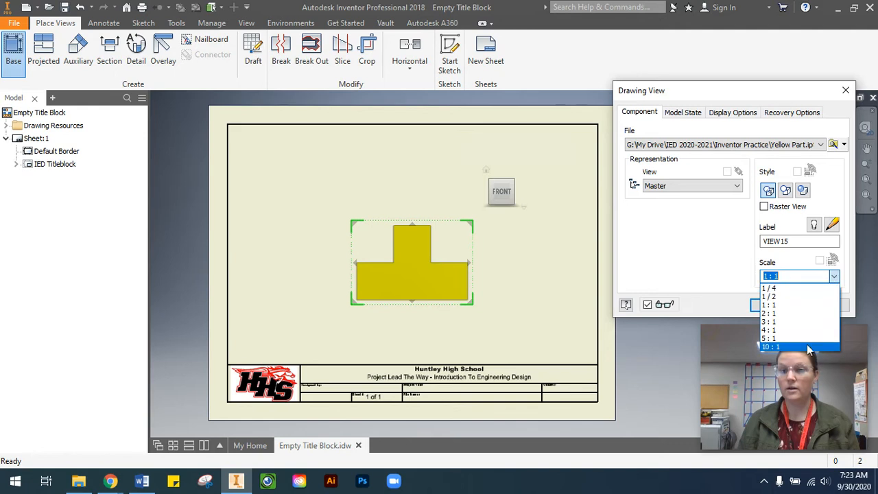
{"action": "left_click", "coordinate": [778, 305]}
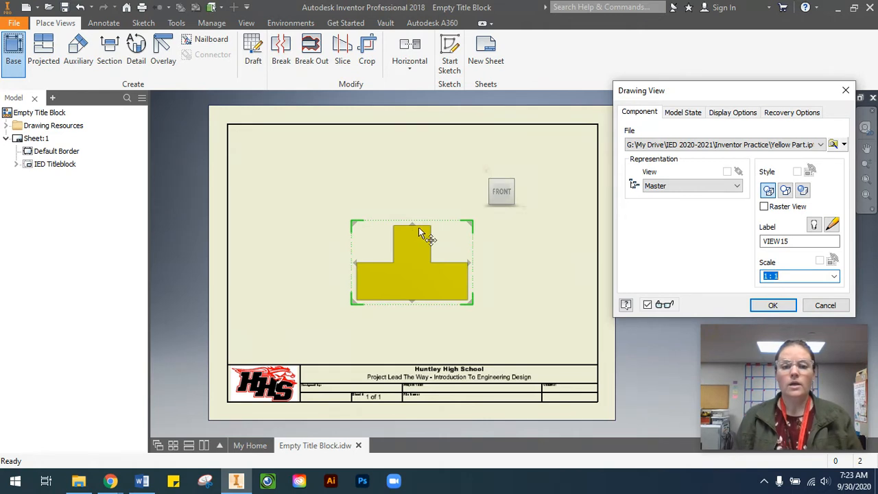
{"action": "mouse_move", "coordinate": [486, 213]}
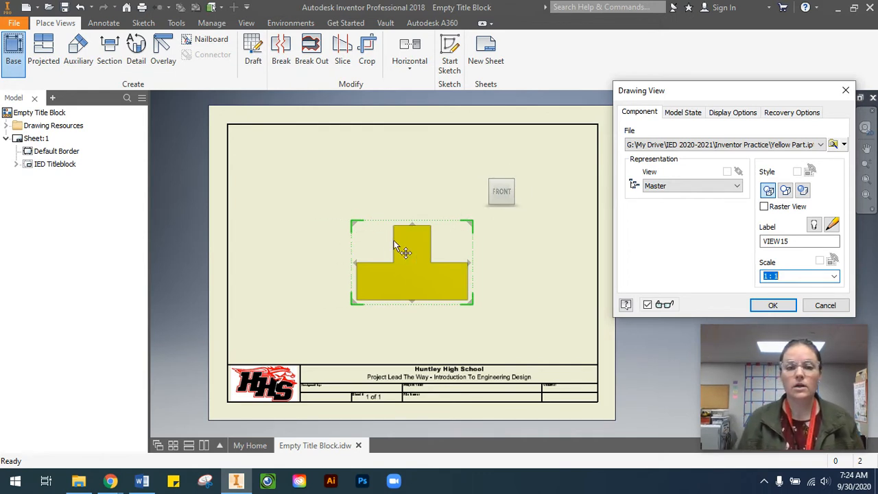
{"action": "left_click", "coordinate": [415, 279]}
{"action": "left_click_drag", "start_coordinate": [414, 280], "coordinate": [302, 329]}
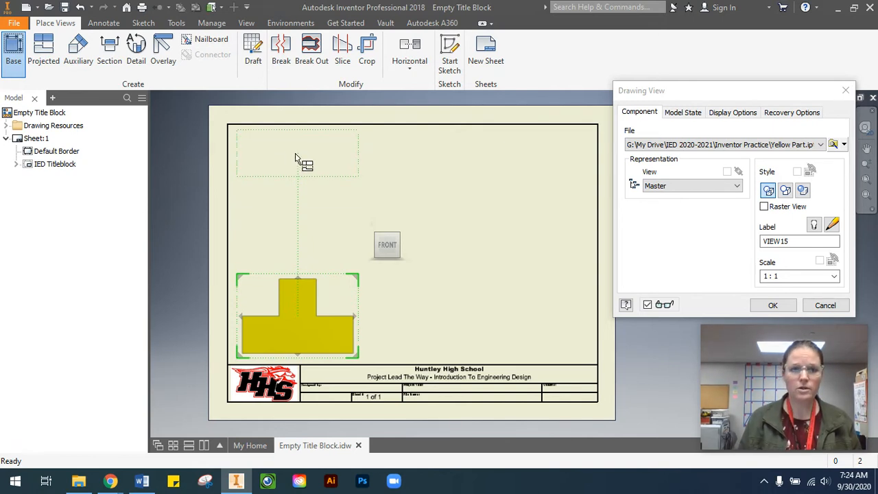
Step: Project the top, right-side and isometric views from the front view and finish creating the drawing views
{"action": "left_click", "coordinate": [295, 157]}
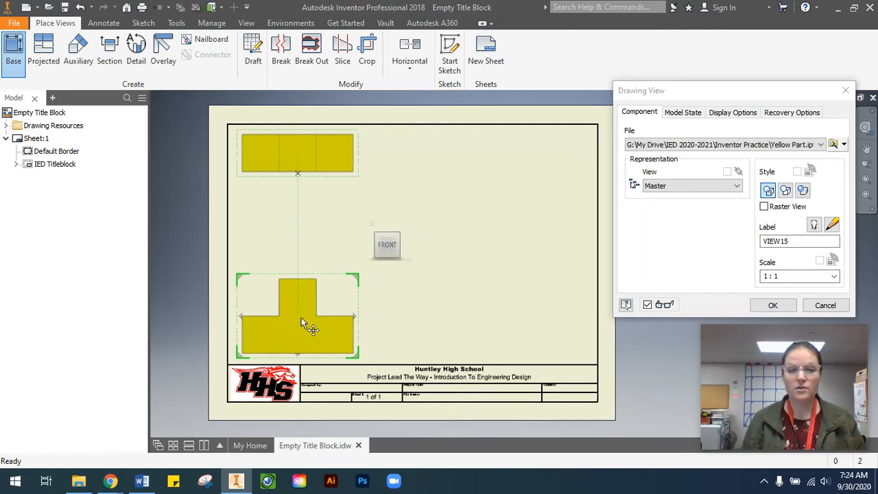
{"action": "left_click", "coordinate": [561, 309]}
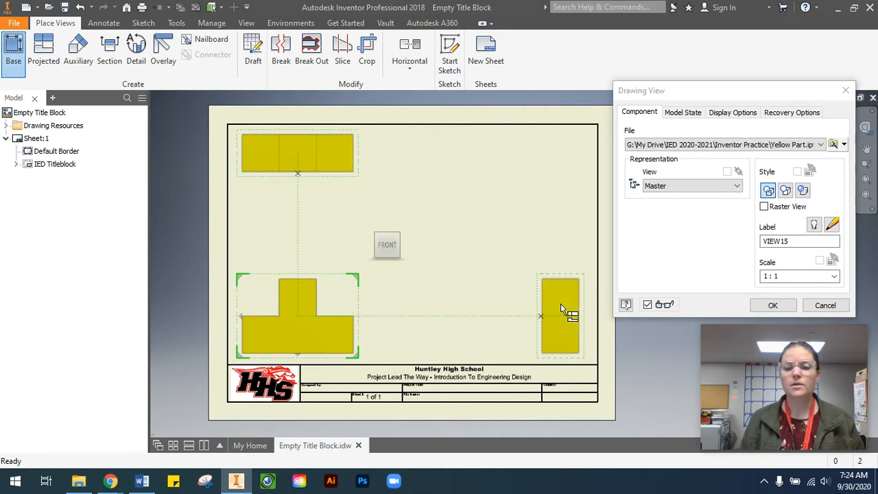
{"action": "left_click", "coordinate": [528, 199]}
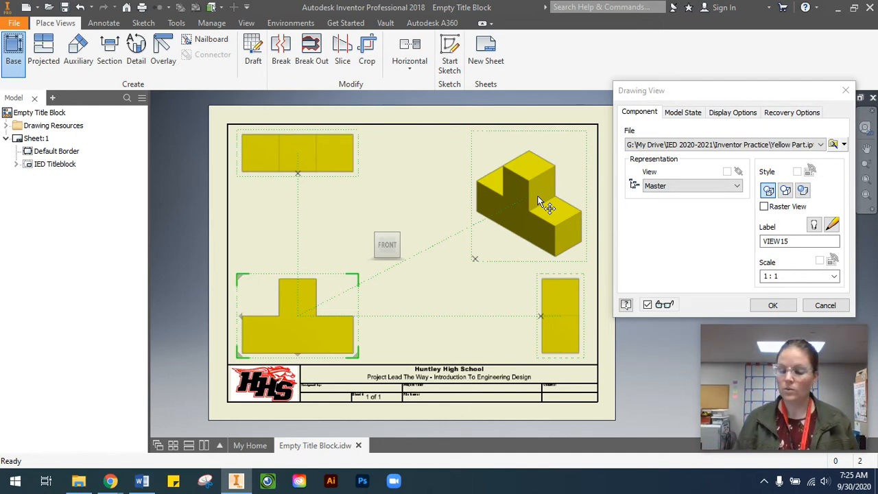
{"action": "right_click", "coordinate": [538, 202]}
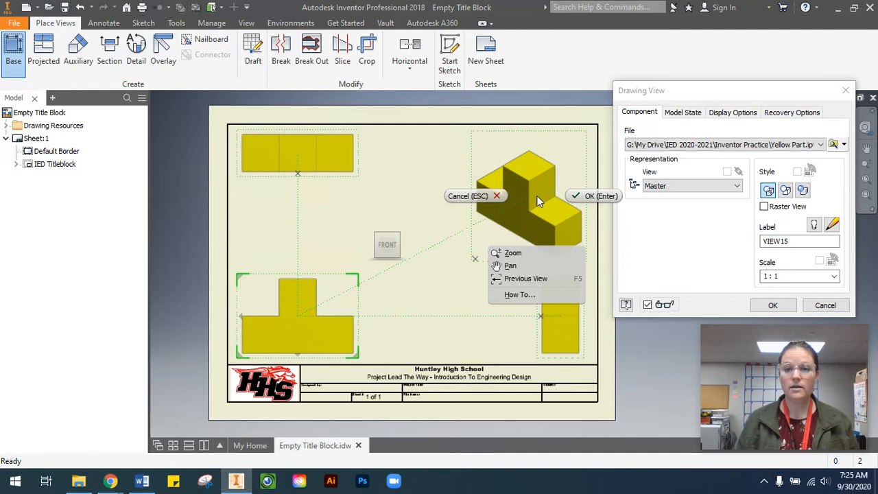
{"action": "left_click", "coordinate": [607, 196]}
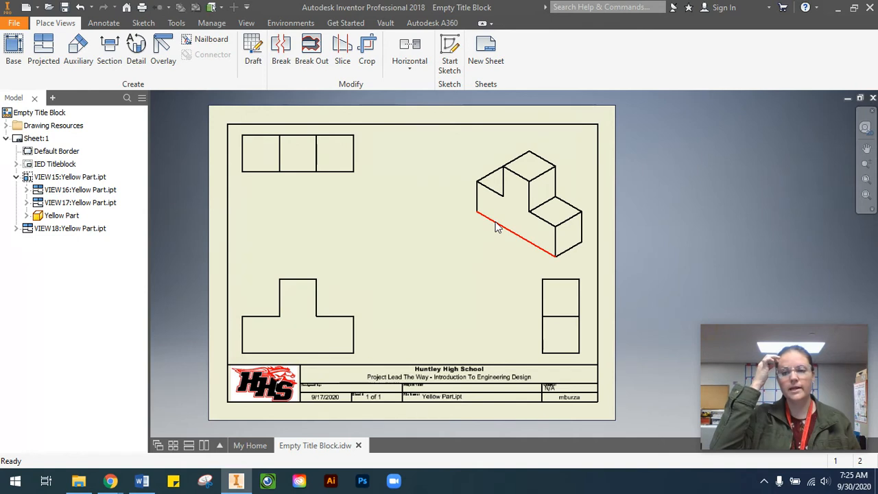
Step: Change the isometric view's display style to show hidden lines
{"action": "left_click", "coordinate": [527, 220]}
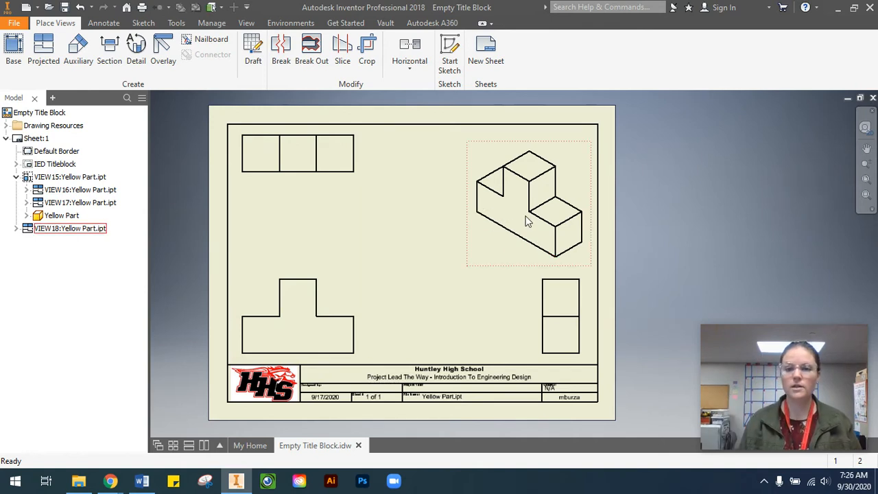
{"action": "double_click", "coordinate": [549, 148]}
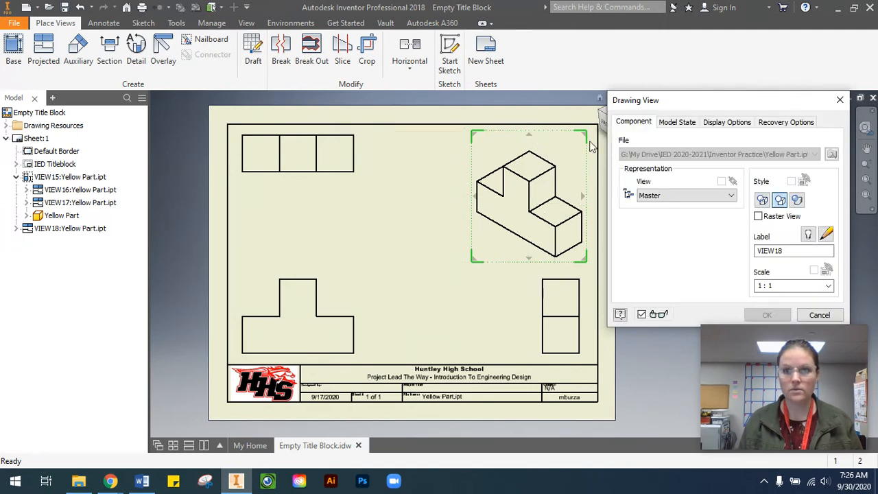
{"action": "left_click", "coordinate": [762, 201]}
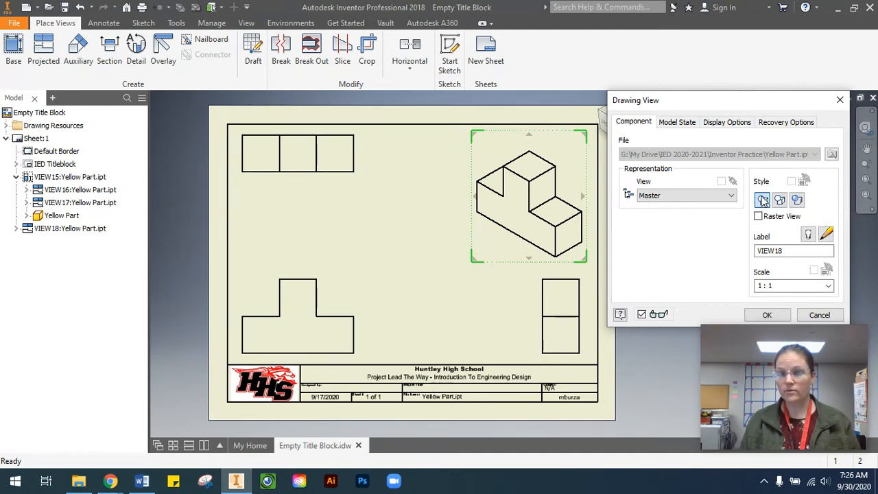
{"action": "left_click", "coordinate": [767, 315]}
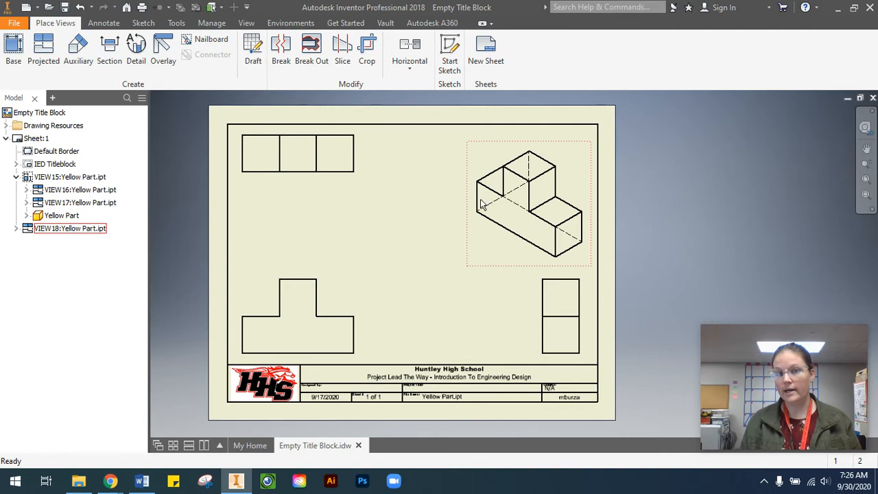
Step: Set the isometric view's display style to Hidden Line Removed and Shaded
{"action": "double_click", "coordinate": [500, 268]}
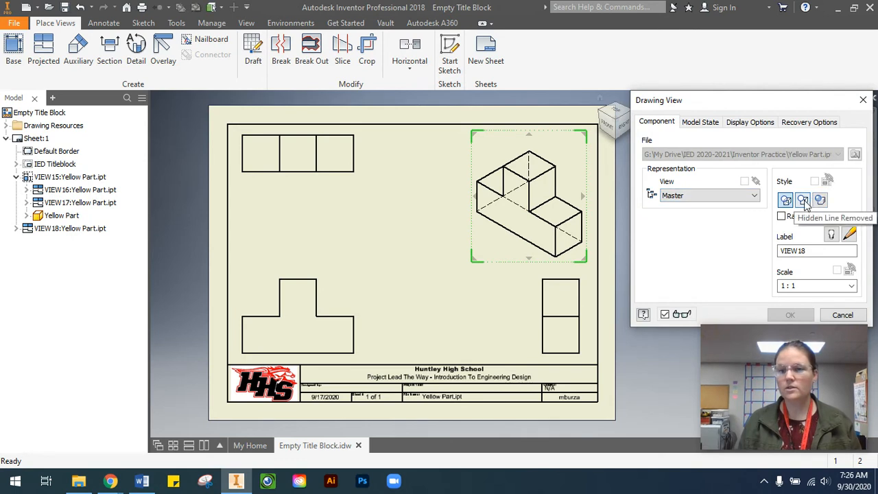
{"action": "left_click", "coordinate": [804, 201]}
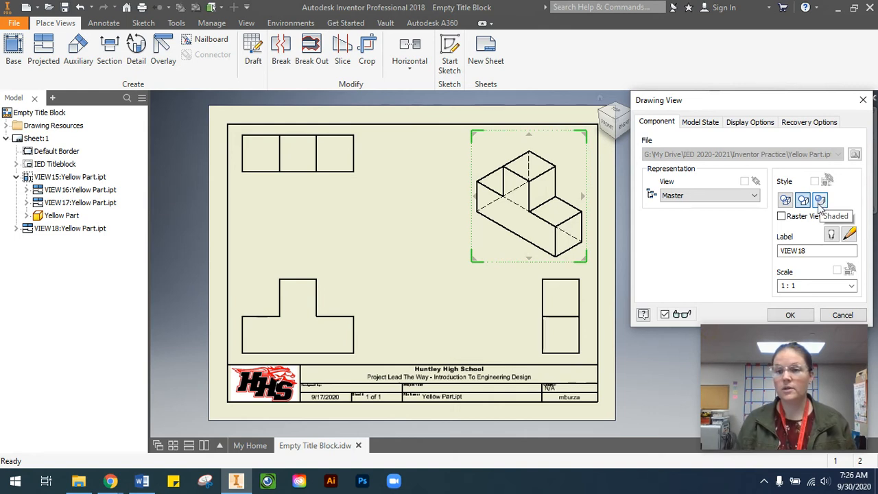
{"action": "left_click", "coordinate": [820, 201]}
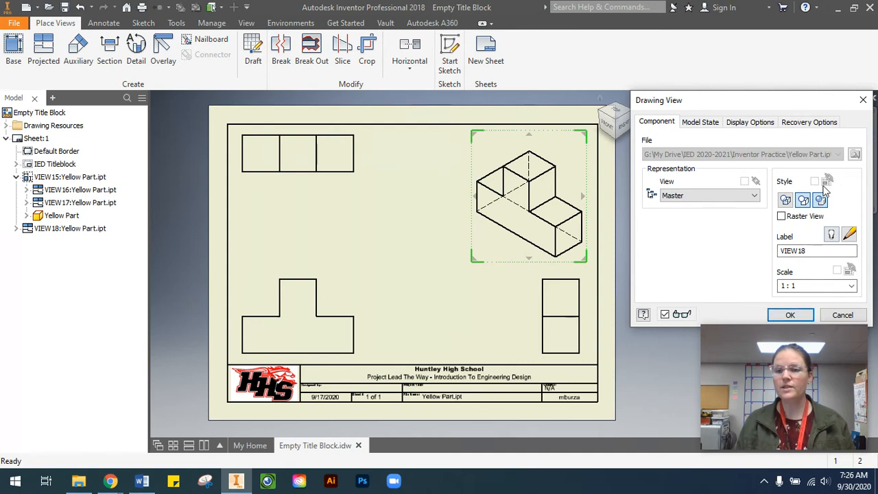
{"action": "left_click", "coordinate": [791, 315]}
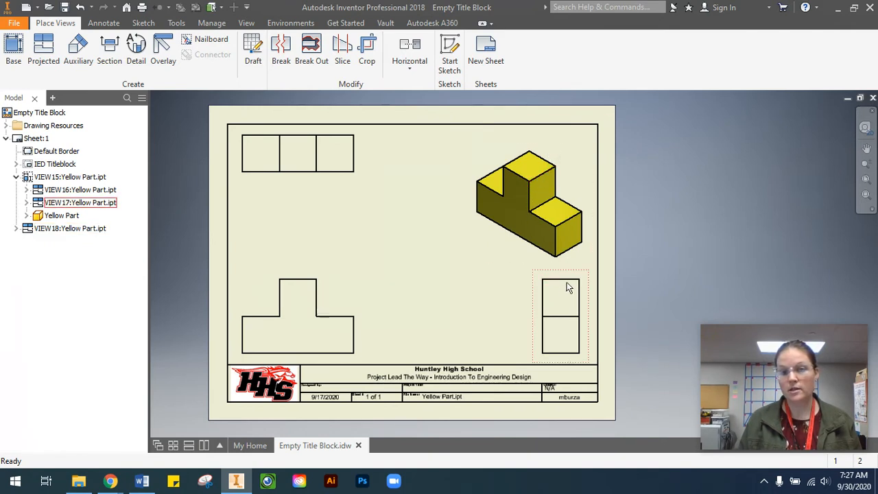
Step: Move the shaded isometric view closer to the upper-right corner of the sheet's border
{"action": "left_click", "coordinate": [538, 146]}
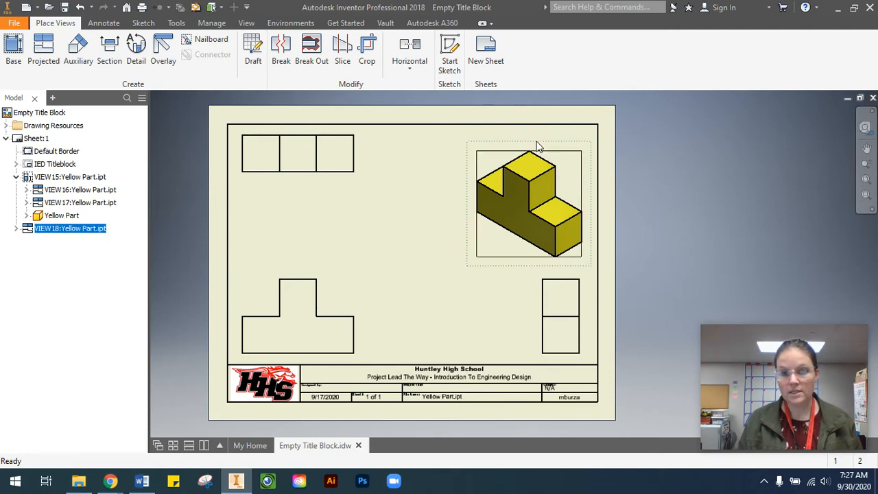
{"action": "left_click_drag", "start_coordinate": [538, 146], "coordinate": [546, 123]}
{"action": "left_click", "coordinate": [695, 188]}
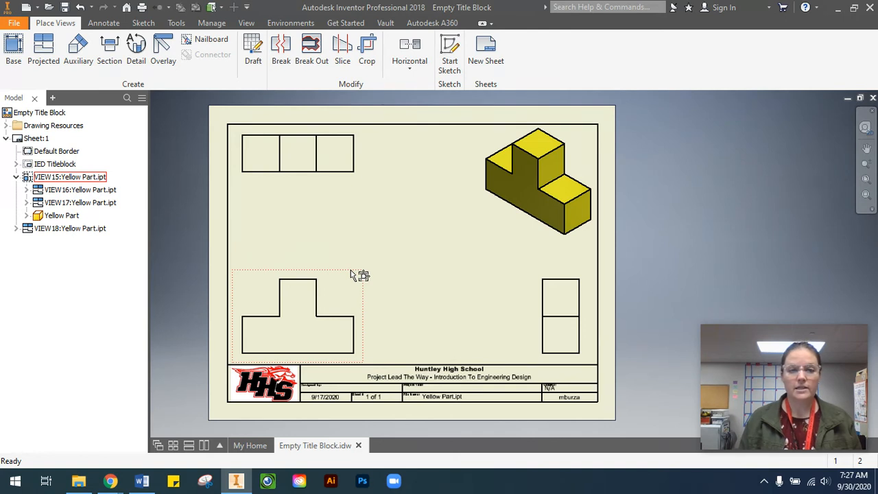
Step: Open the front base view for editing and try turning its orientation to the Back and Top faces
{"action": "double_click", "coordinate": [353, 274]}
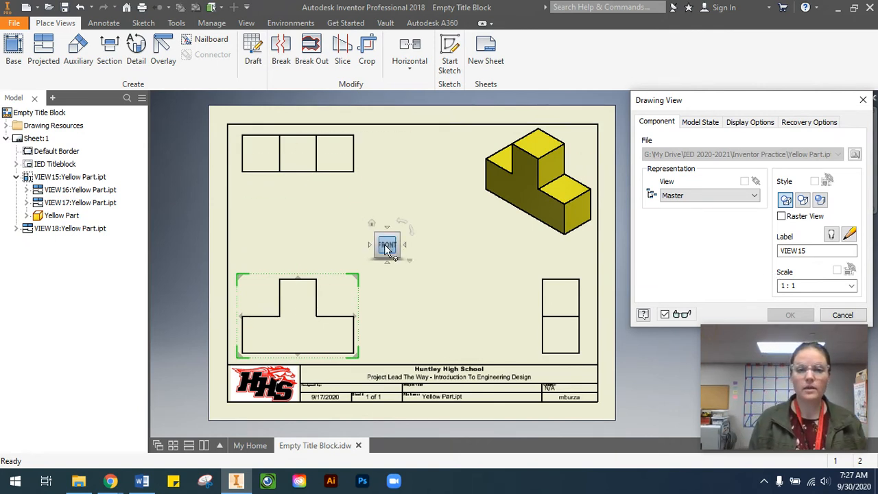
{"action": "left_click", "coordinate": [406, 246]}
{"action": "left_click", "coordinate": [404, 246]}
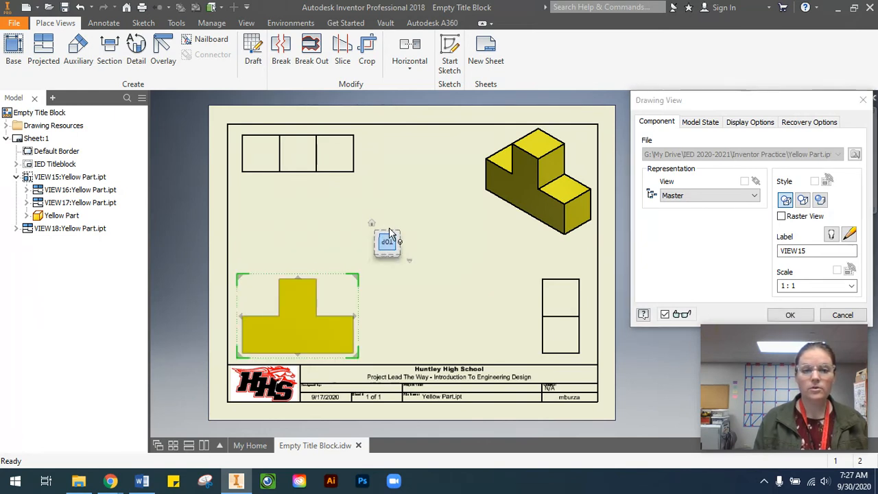
{"action": "left_click", "coordinate": [388, 230]}
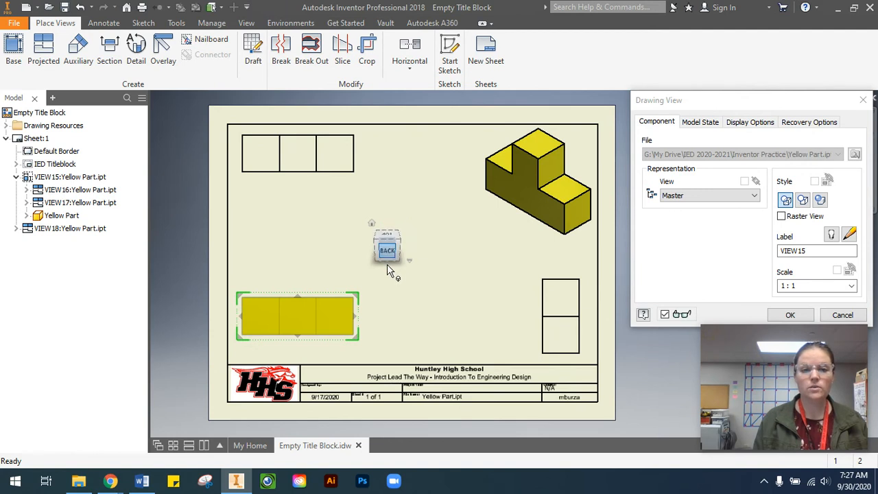
{"action": "left_click", "coordinate": [387, 260]}
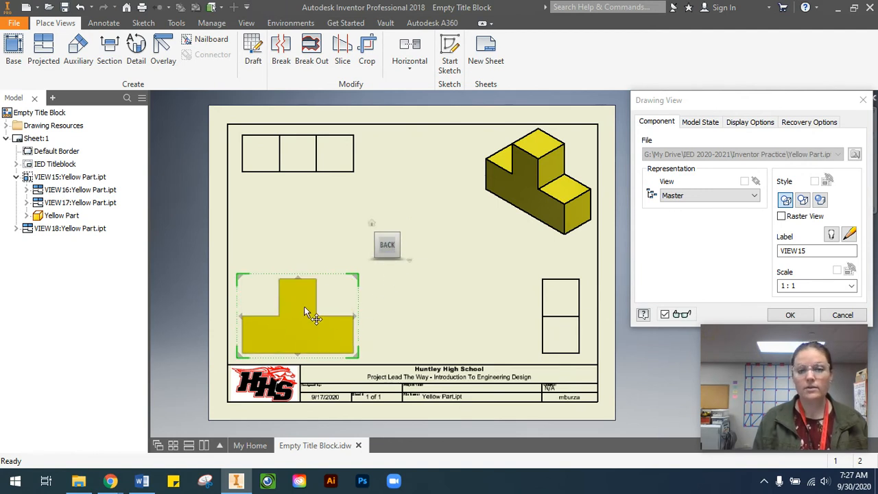
Step: Try flipping the base view from Back over Top to an upside-down Front, and rotate it in 90-degree turns
{"action": "mouse_move", "coordinate": [393, 233]}
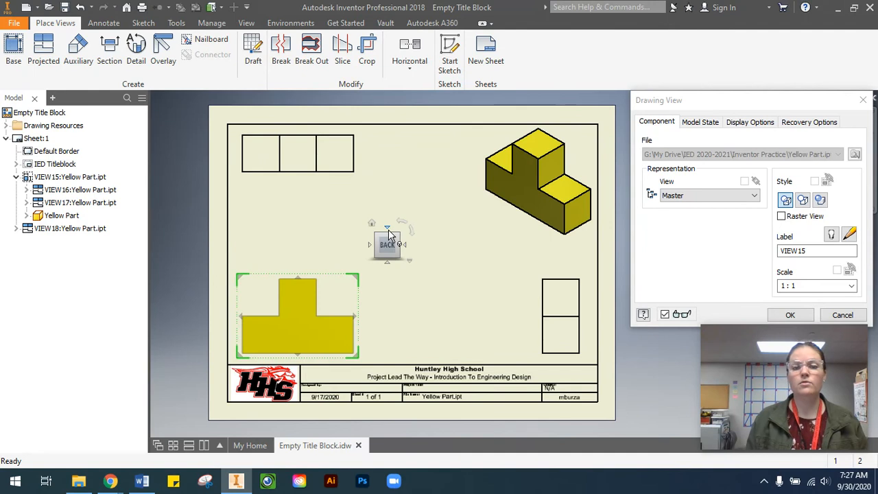
{"action": "left_click", "coordinate": [388, 228]}
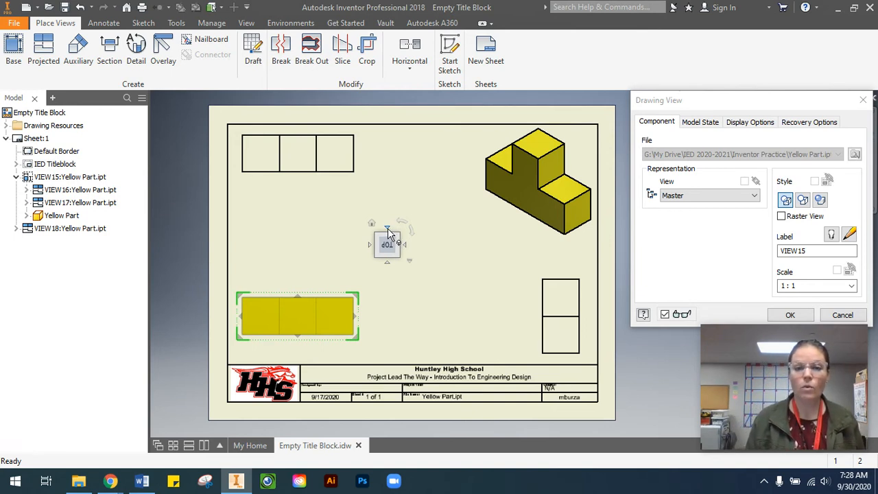
{"action": "left_click", "coordinate": [388, 231]}
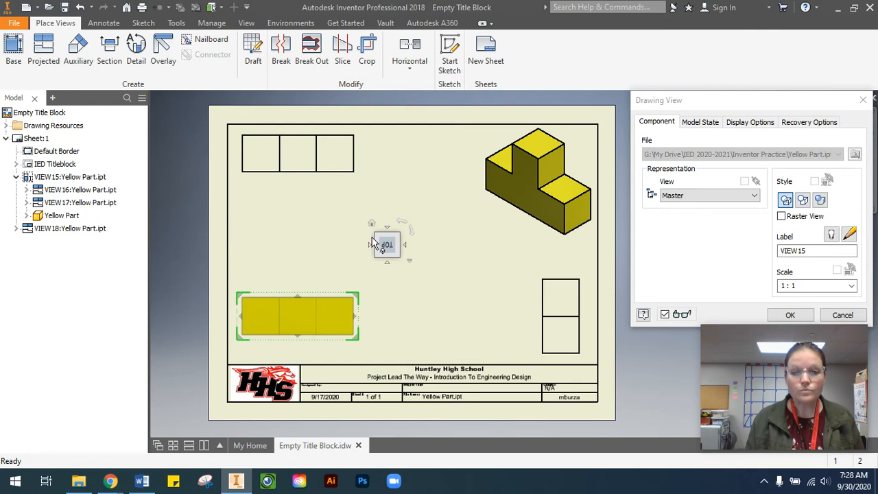
{"action": "left_click", "coordinate": [389, 239]}
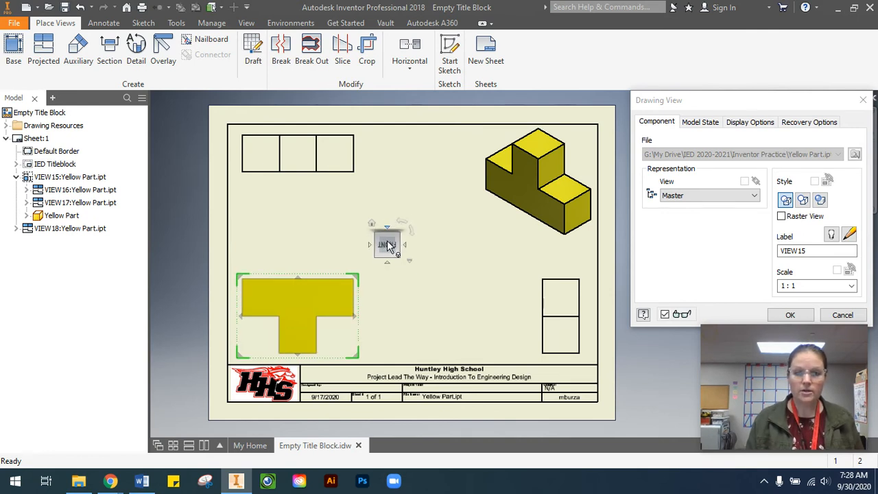
{"action": "left_click", "coordinate": [412, 235]}
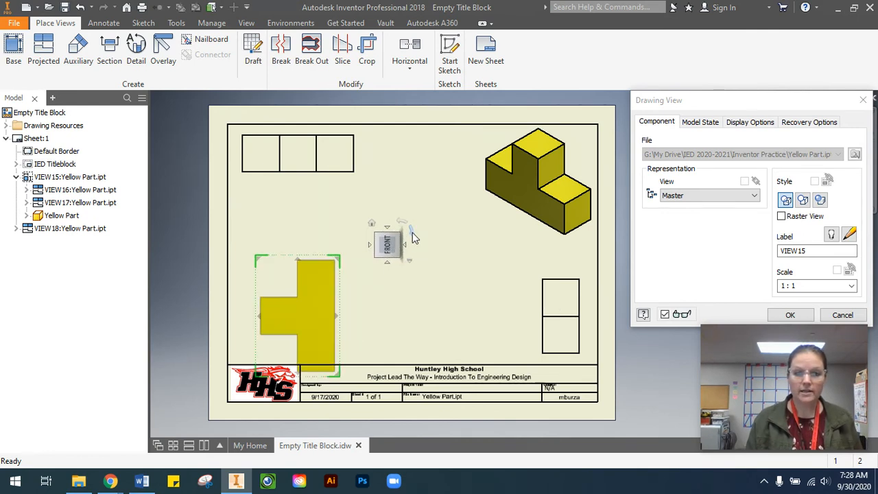
{"action": "left_click", "coordinate": [412, 236]}
Step: Switch the base view to the isometric home orientation and return it to the upright Front orientation
{"action": "left_click", "coordinate": [371, 225]}
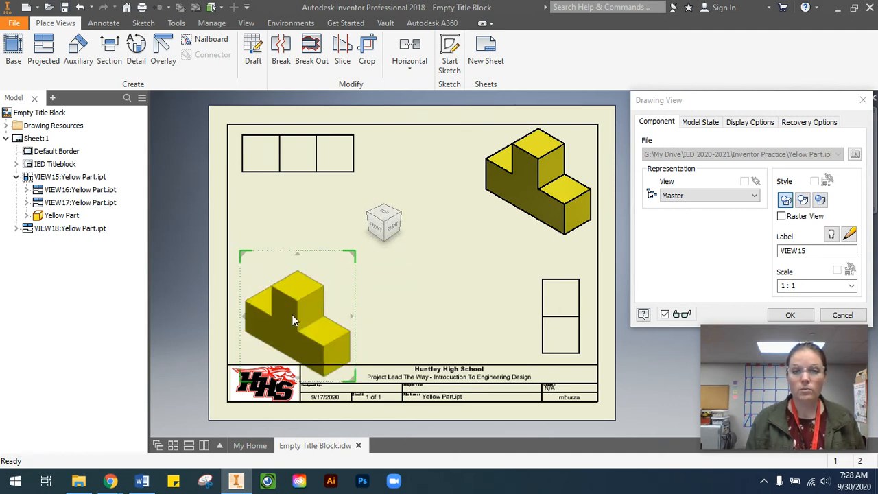
{"action": "left_click", "coordinate": [376, 226]}
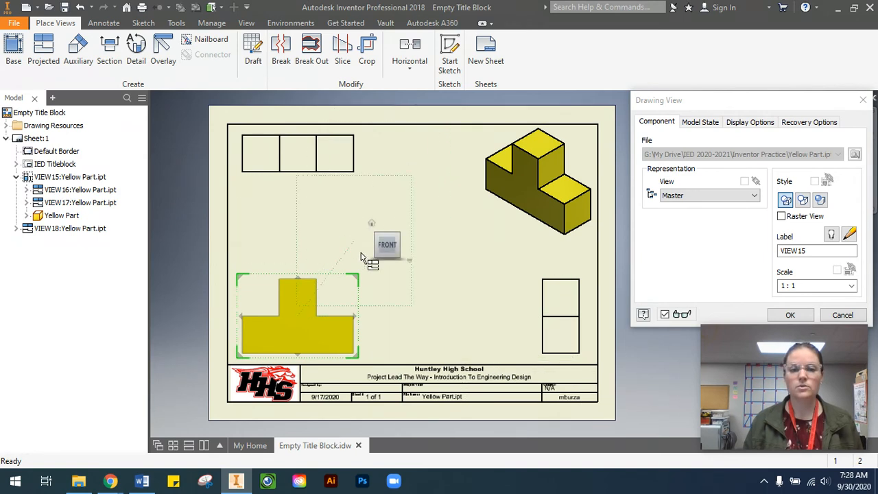
{"action": "left_click", "coordinate": [544, 118]}
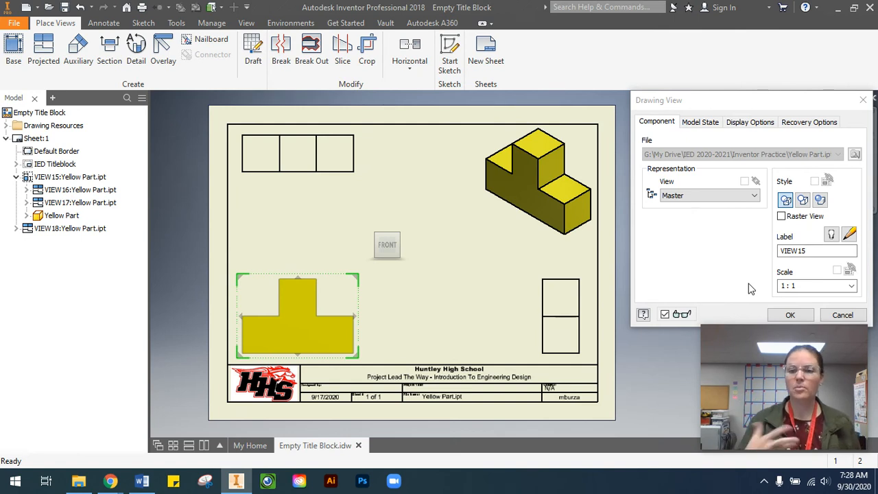
Step: Accept the front base view's upright Front orientation and delete all four Yellow Part views from the sheet
{"action": "left_click", "coordinate": [785, 314]}
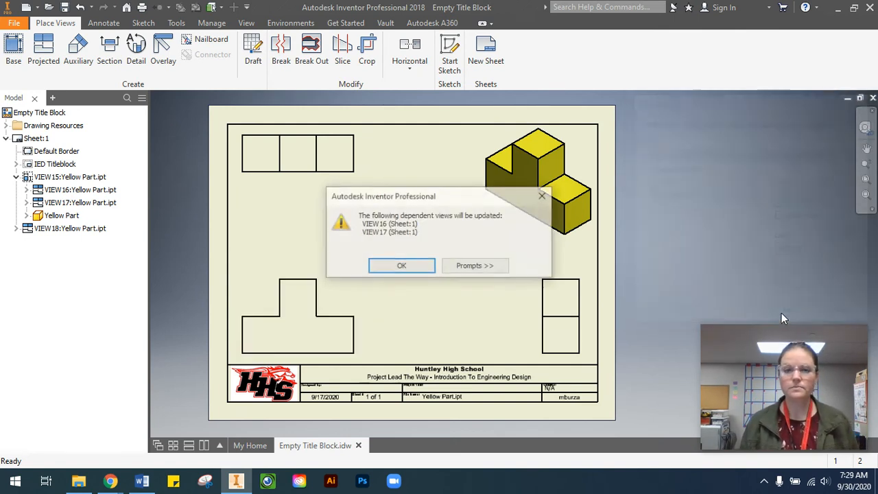
{"action": "left_click", "coordinate": [401, 266]}
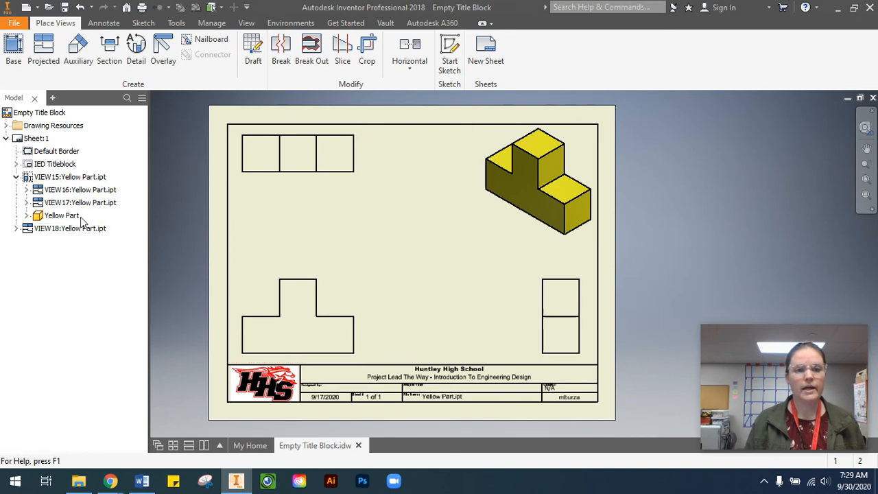
{"action": "mouse_move", "coordinate": [216, 119]}
{"action": "left_mouse_down"}
{"action": "mouse_move", "coordinate": [645, 340]}
{"action": "mouse_move", "coordinate": [664, 405]}
{"action": "left_mouse_up"}
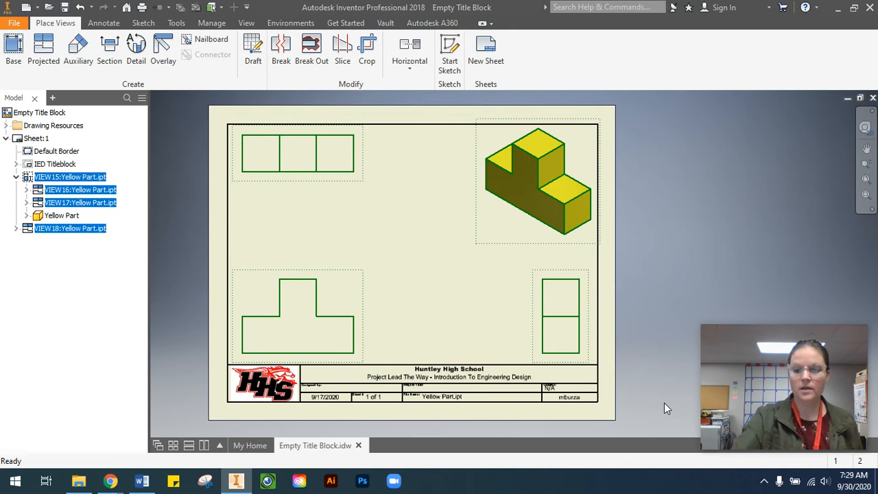
{"action": "key", "text": "Delete"}
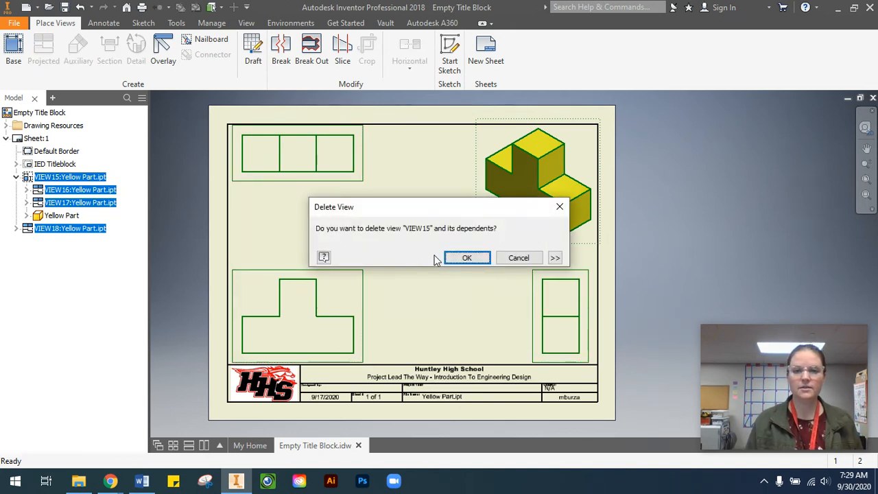
{"action": "left_click", "coordinate": [466, 258]}
{"action": "left_click", "coordinate": [432, 268]}
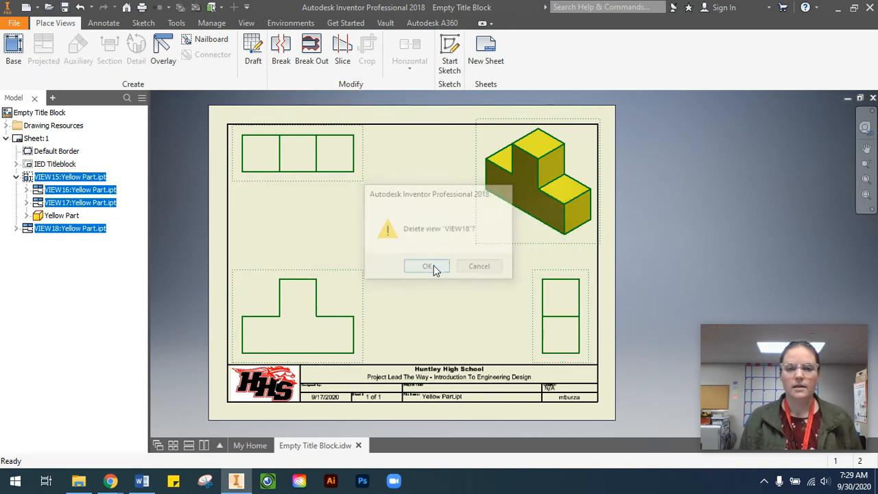
Step: Start a new base view from the Yellow Part file and position its Front view in the lower-left corner of the sheet's border
{"action": "left_click", "coordinate": [16, 59]}
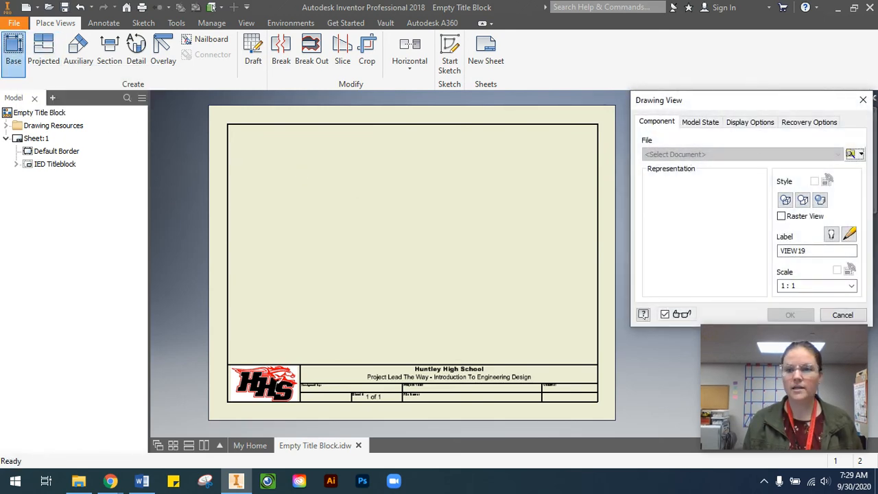
{"action": "left_click", "coordinate": [854, 154]}
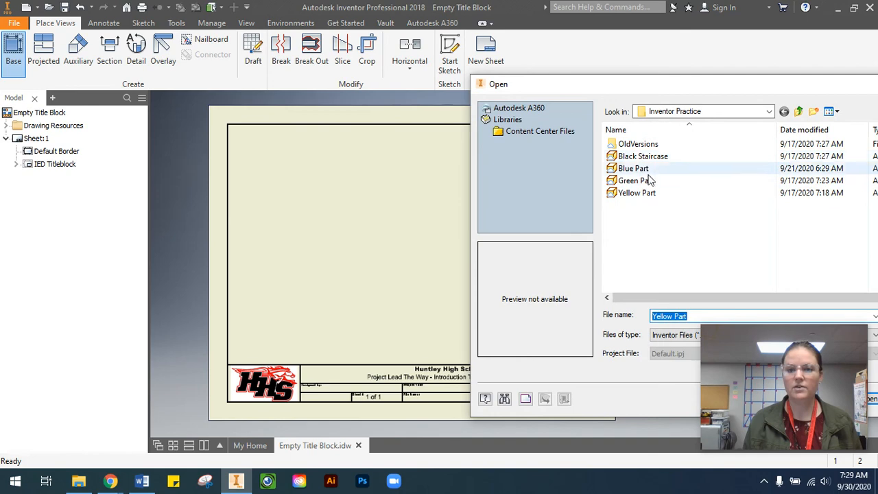
{"action": "left_click", "coordinate": [652, 192]}
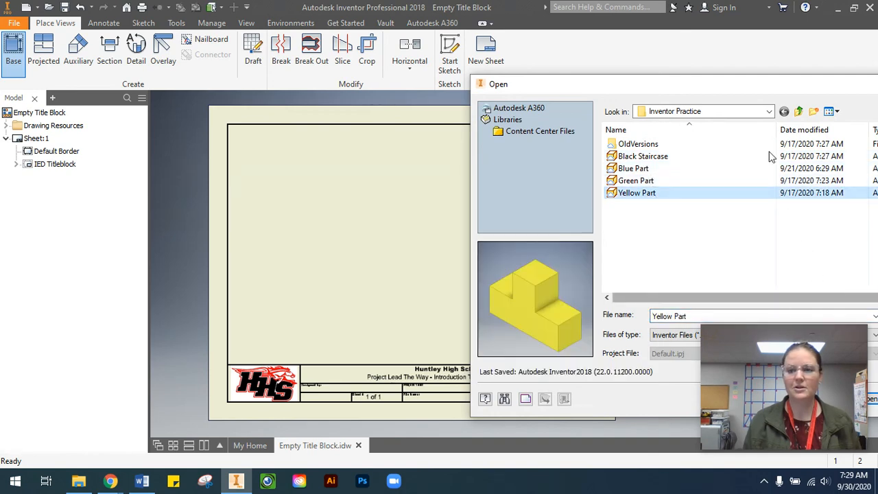
{"action": "mouse_move", "coordinate": [652, 83]}
{"action": "left_mouse_down"}
{"action": "mouse_move", "coordinate": [652, 64]}
{"action": "mouse_move", "coordinate": [279, 34]}
{"action": "left_mouse_up"}
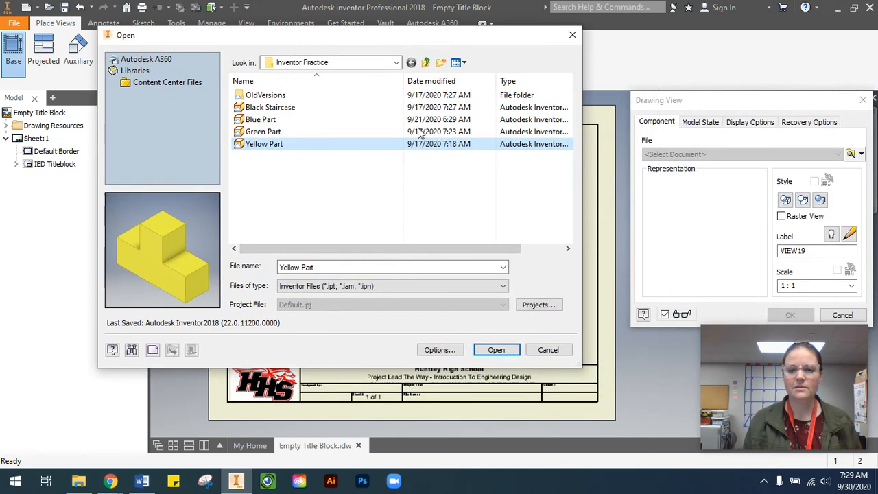
{"action": "left_click", "coordinate": [496, 350]}
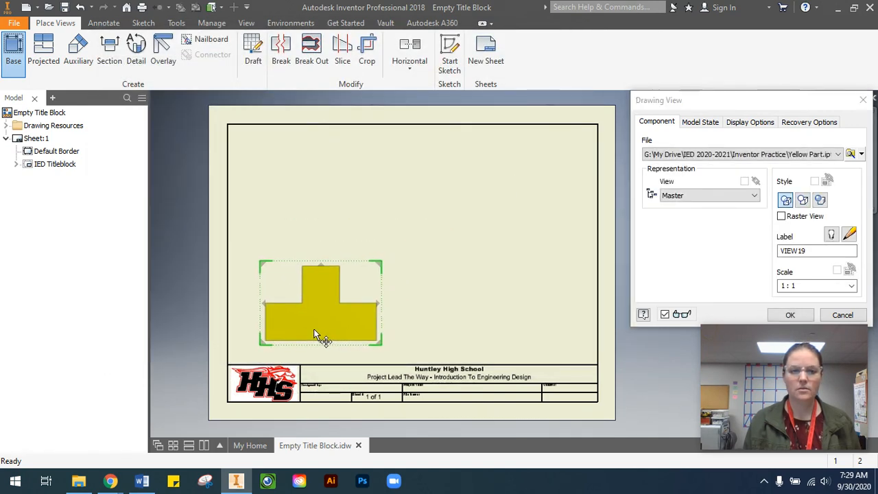
{"action": "left_click", "coordinate": [294, 347]}
Step: Project the top view above the front view, the right-side view beside it and an isometric view diagonally, and create all the views
{"action": "left_click", "coordinate": [288, 161]}
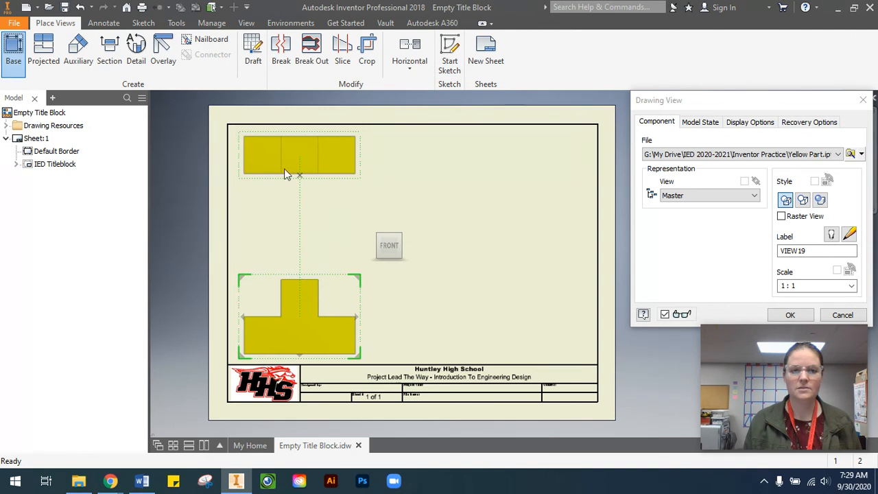
{"action": "left_click", "coordinate": [562, 303]}
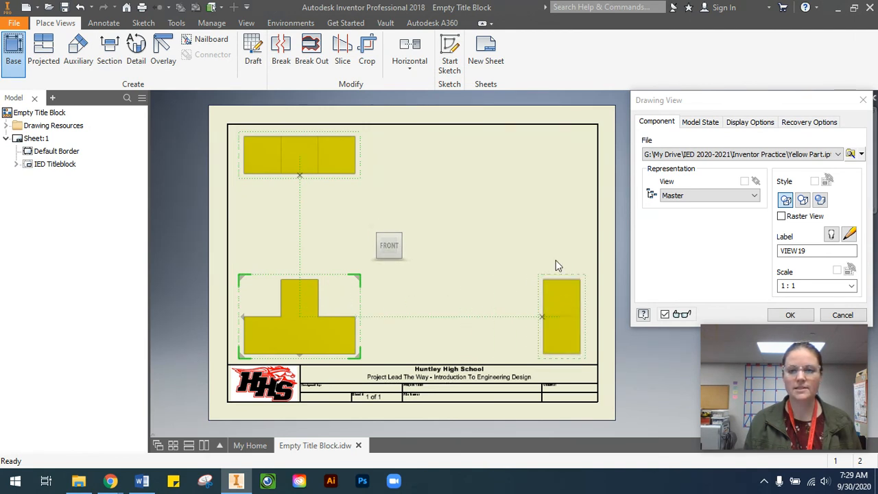
{"action": "left_click", "coordinate": [541, 186]}
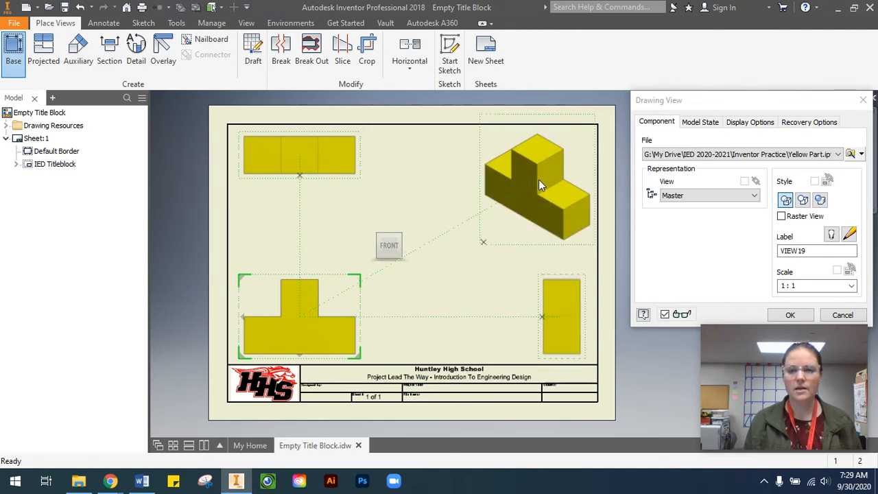
{"action": "right_click", "coordinate": [540, 186]}
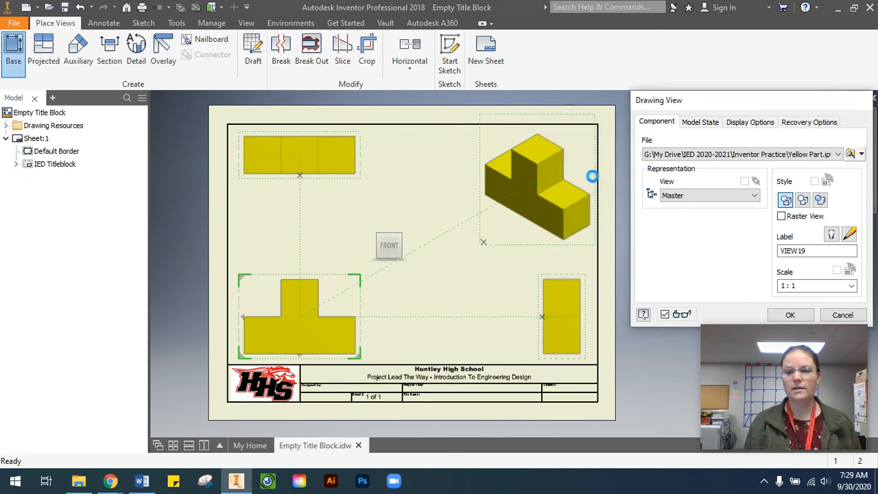
{"action": "left_click", "coordinate": [593, 180]}
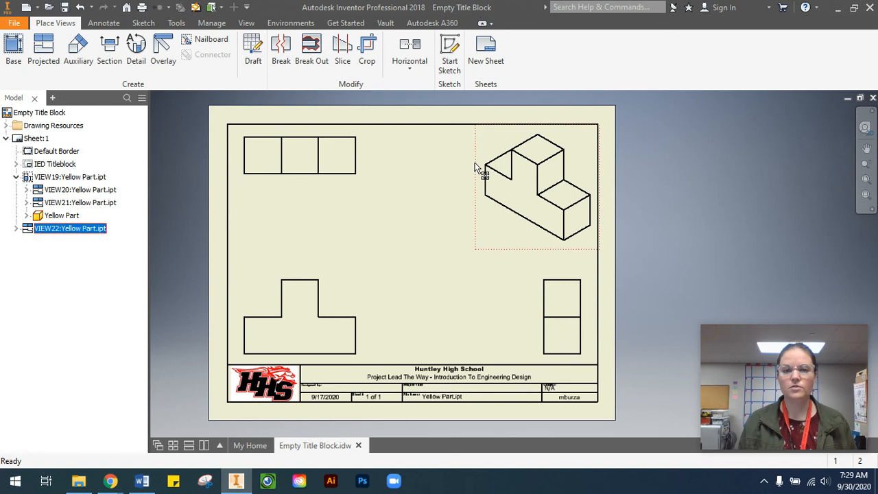
Step: Set the isometric view's display style to Shaded
{"action": "double_click", "coordinate": [478, 168]}
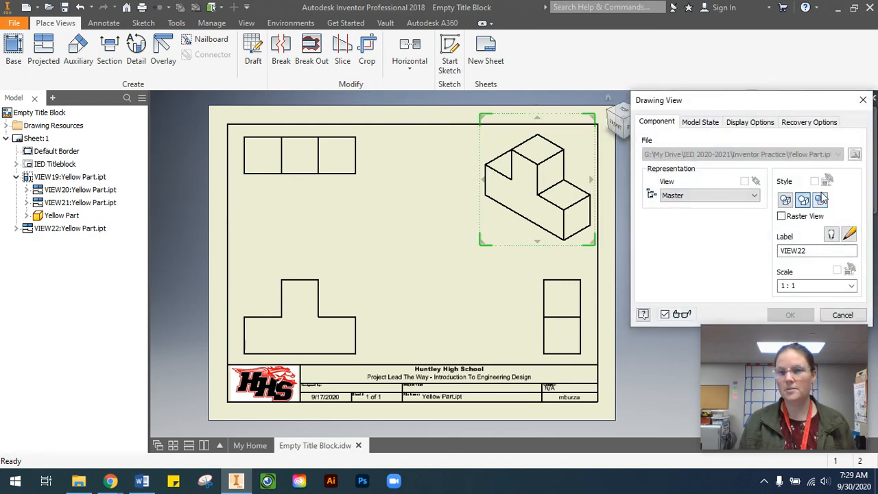
{"action": "left_click", "coordinate": [820, 201]}
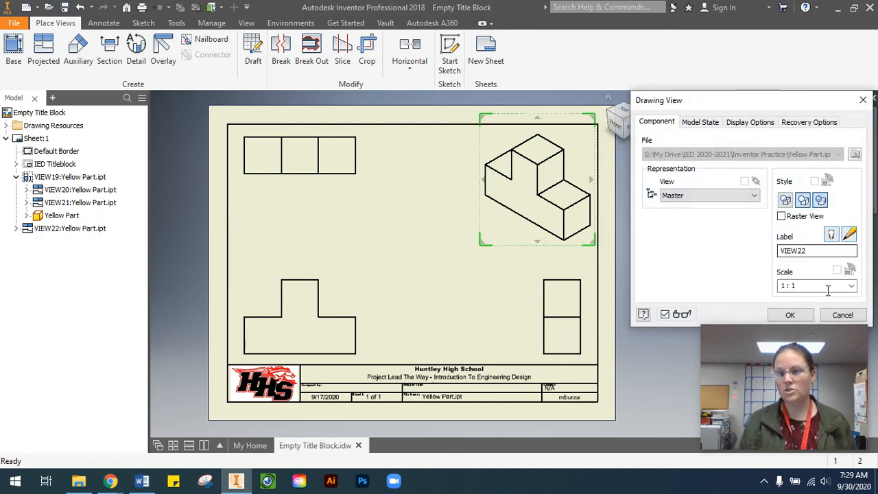
{"action": "left_click", "coordinate": [789, 314]}
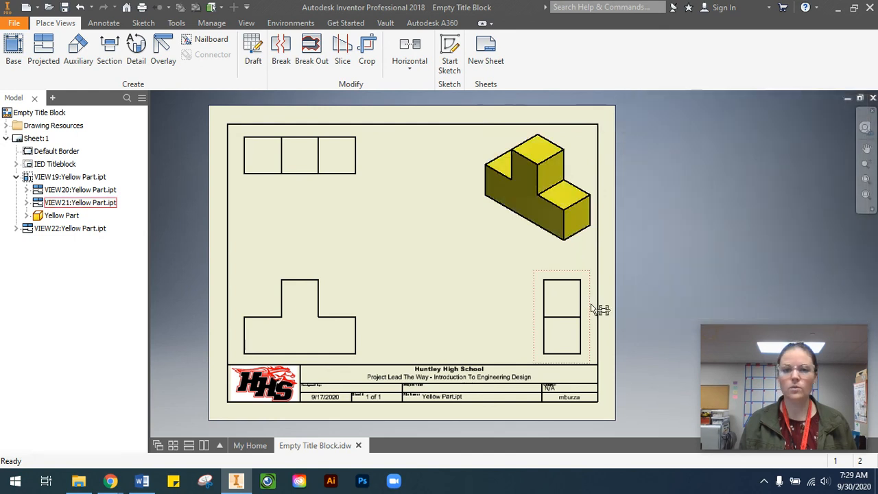